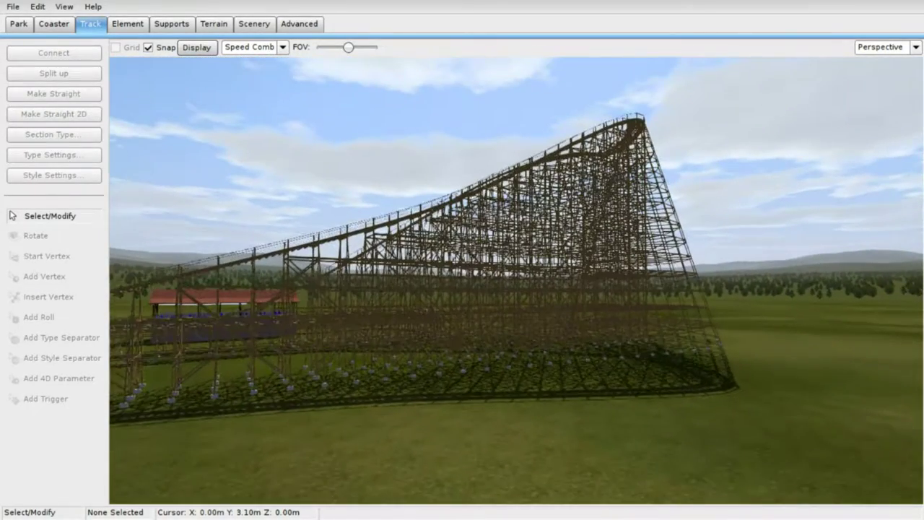
Step: Show the support tools, with the support color, footer, rail-connector and beam settings
left_click(158, 27)
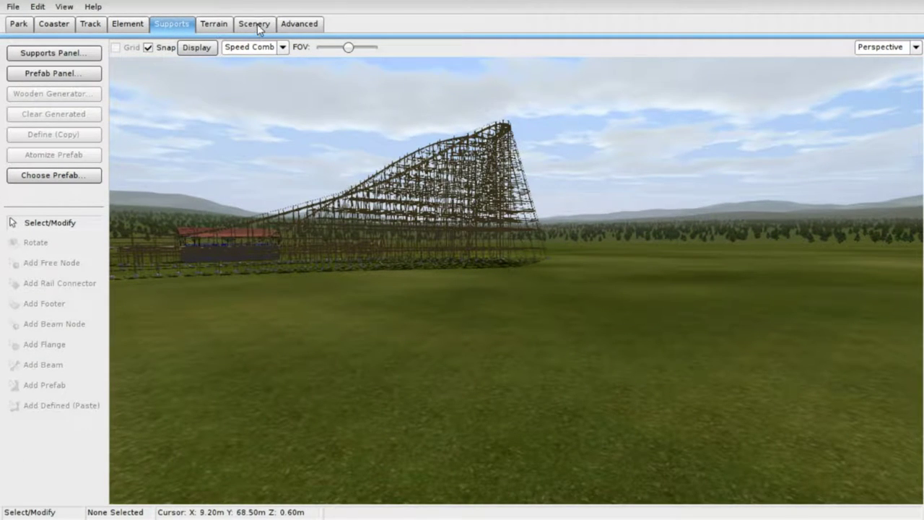
left_click(82, 53)
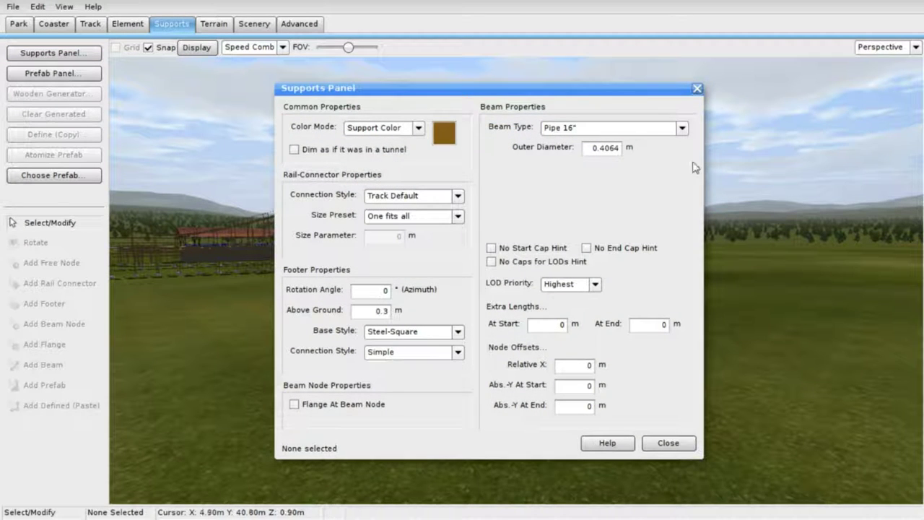
left_click(696, 89)
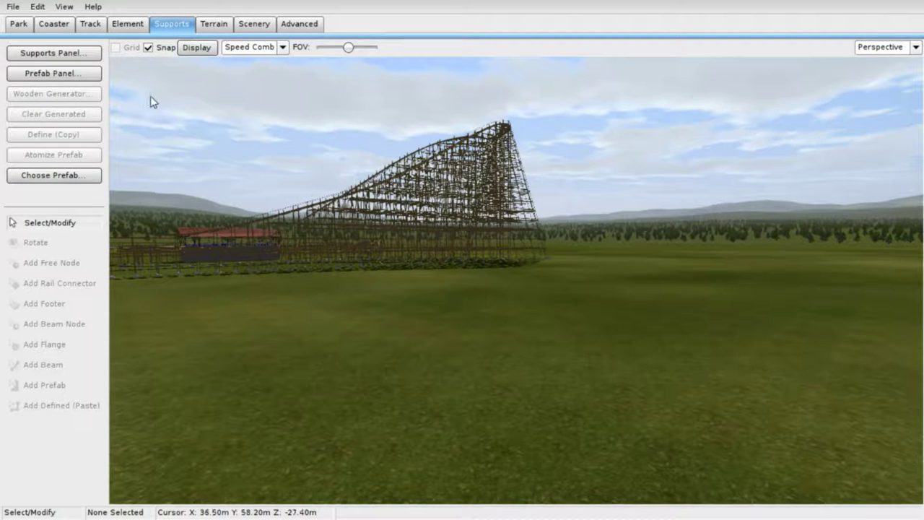
left_click(91, 26)
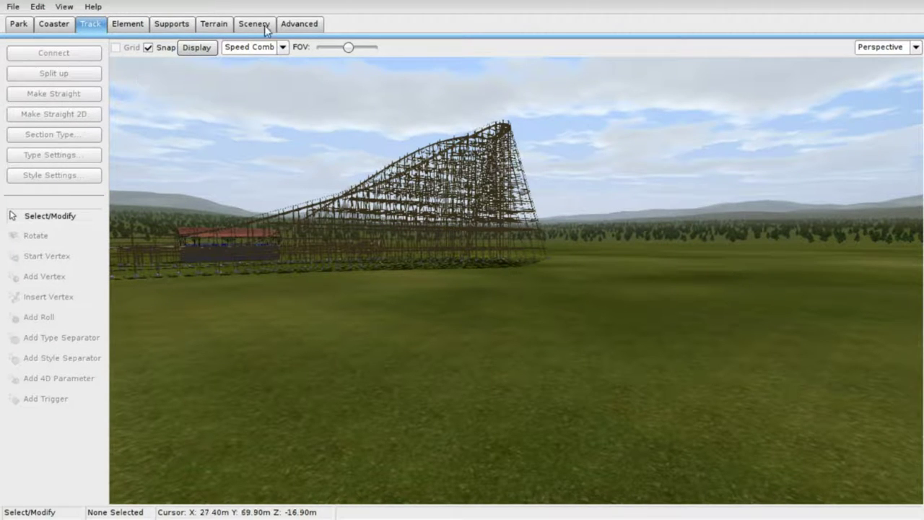
left_click(161, 25)
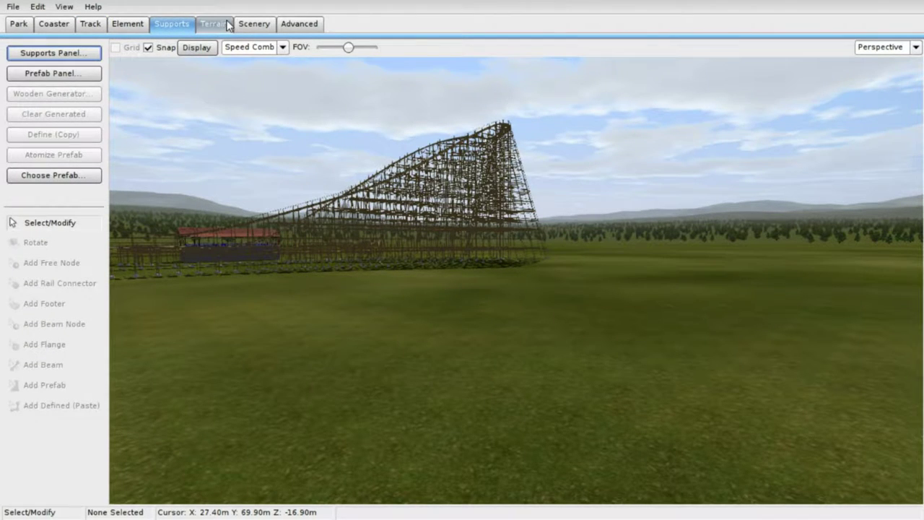
left_click(228, 26)
left_click(253, 27)
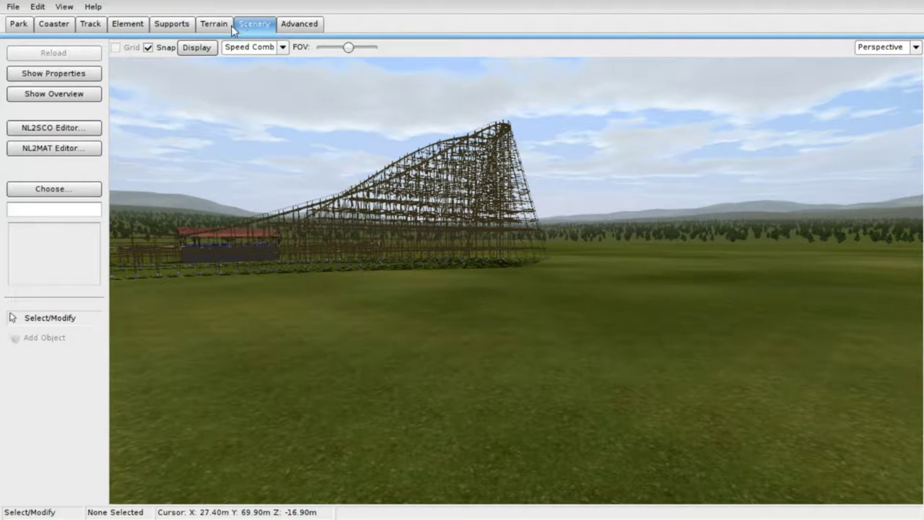
left_click(226, 27)
mouse_move(227, 223)
right_mouse_down()
mouse_move(505, 223)
mouse_move(227, 223)
mouse_move(226, 260)
mouse_move(404, 260)
mouse_move(216, 260)
mouse_move(158, 245)
mouse_move(205, 219)
right_mouse_up()
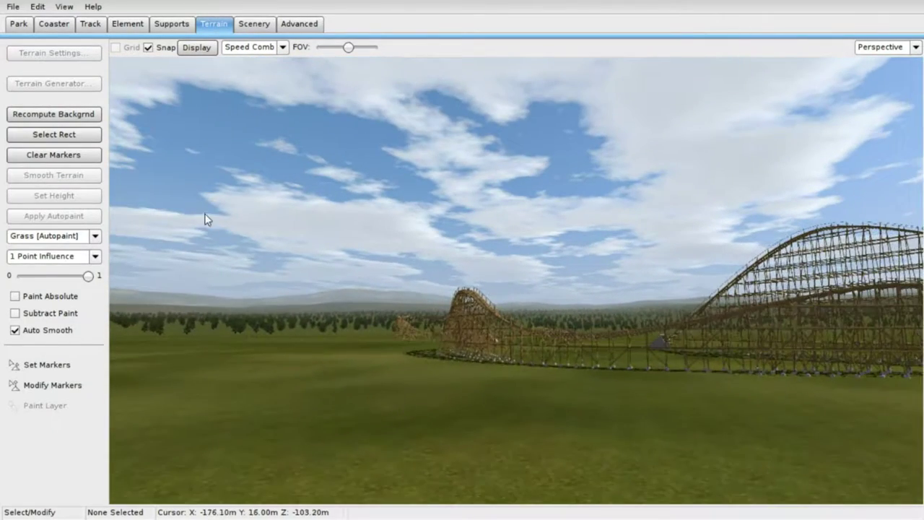
left_click(184, 25)
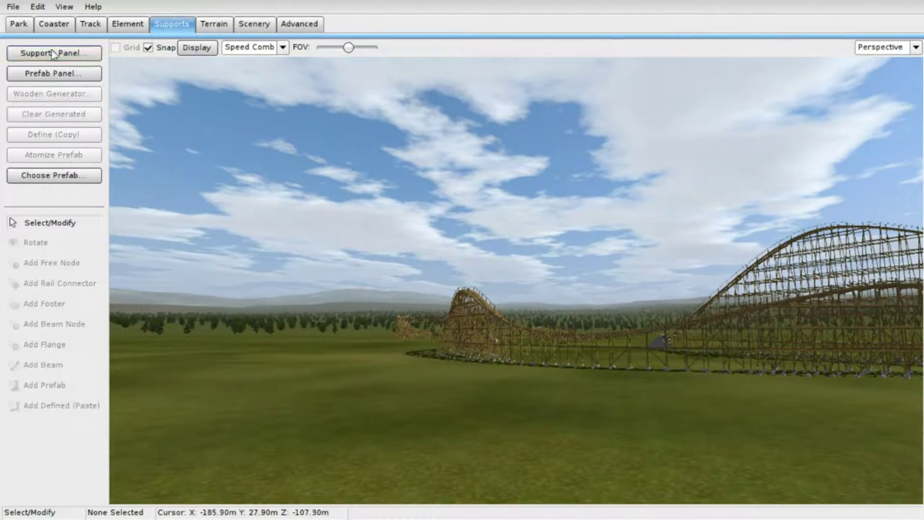
Step: Add a new coaster called 'steal 1' through New Coaster and make it the active coaster
left_click(59, 24)
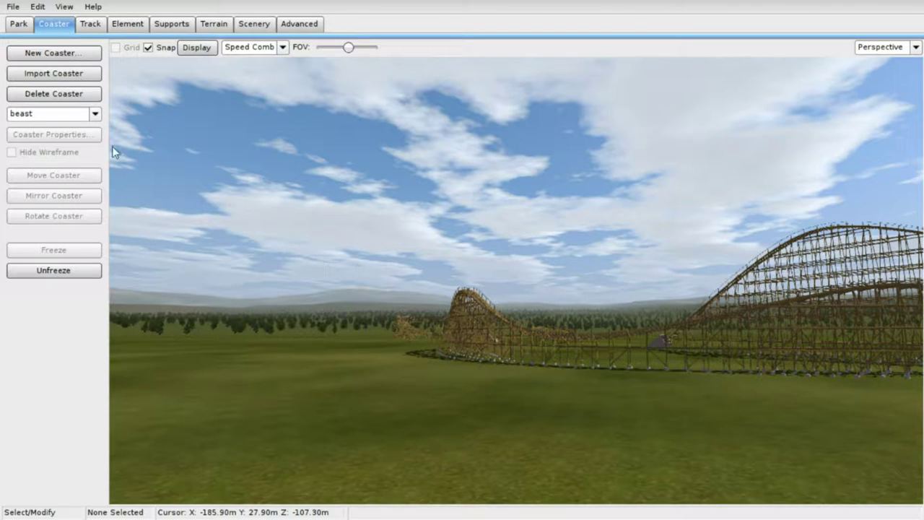
left_click(65, 58)
type("steal 1")
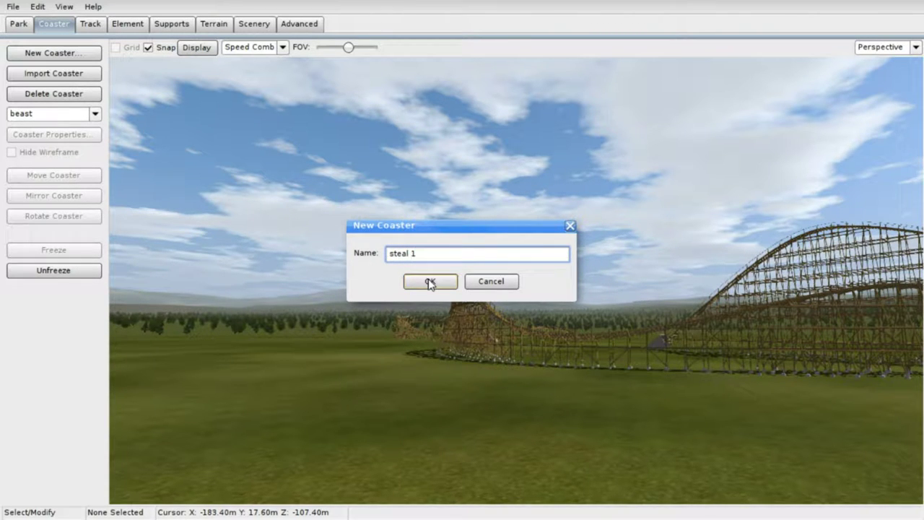
left_click(430, 282)
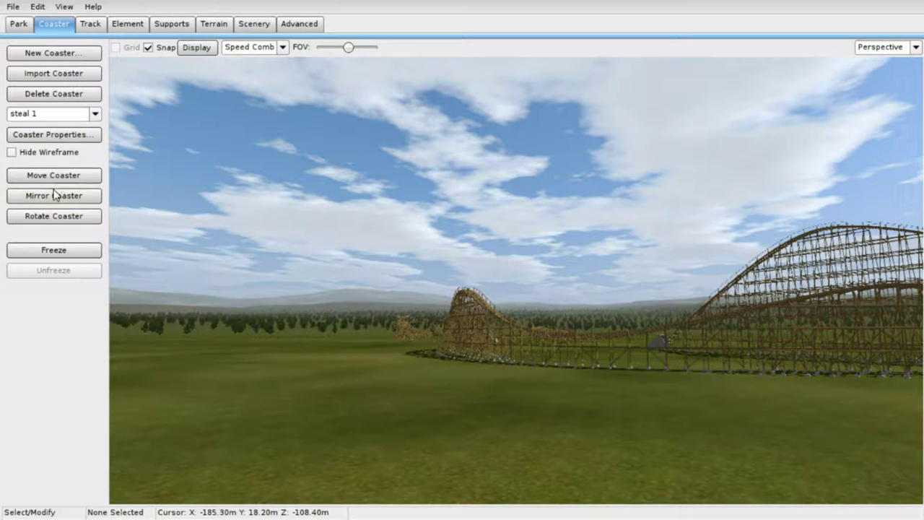
left_click(87, 25)
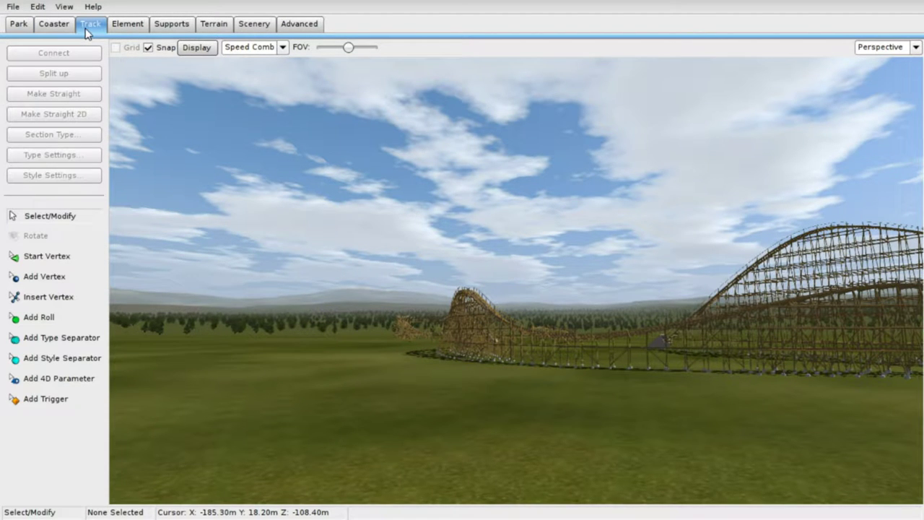
Step: Return to support editing and orbit the view to open grass beside the wooden coaster
left_click(186, 26)
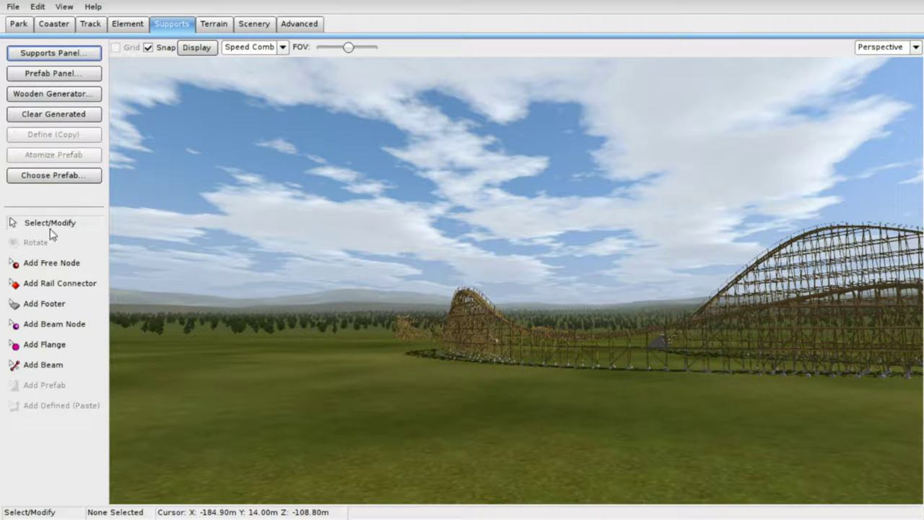
right_click_drag(234, 367, 234, 367)
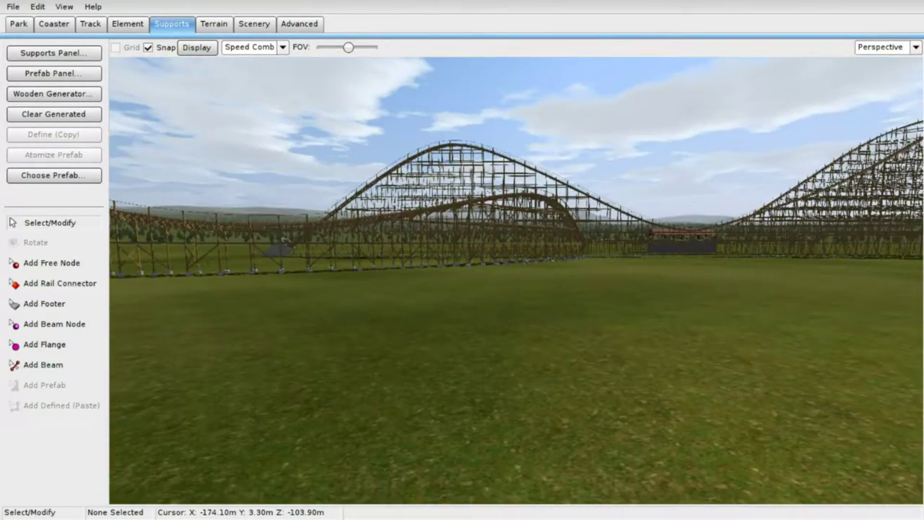
right_click_drag(234, 368, 233, 367)
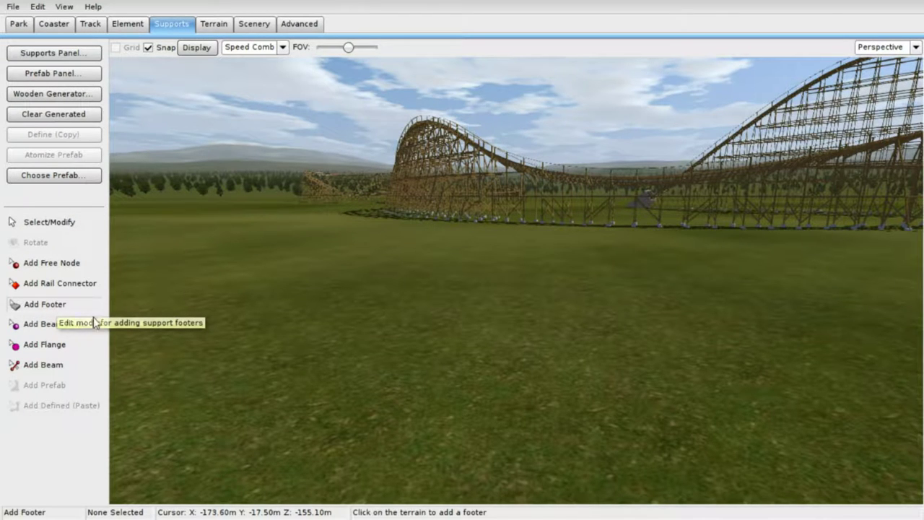
Step: Place a support footer on the grass and add a free support node
left_click(345, 346)
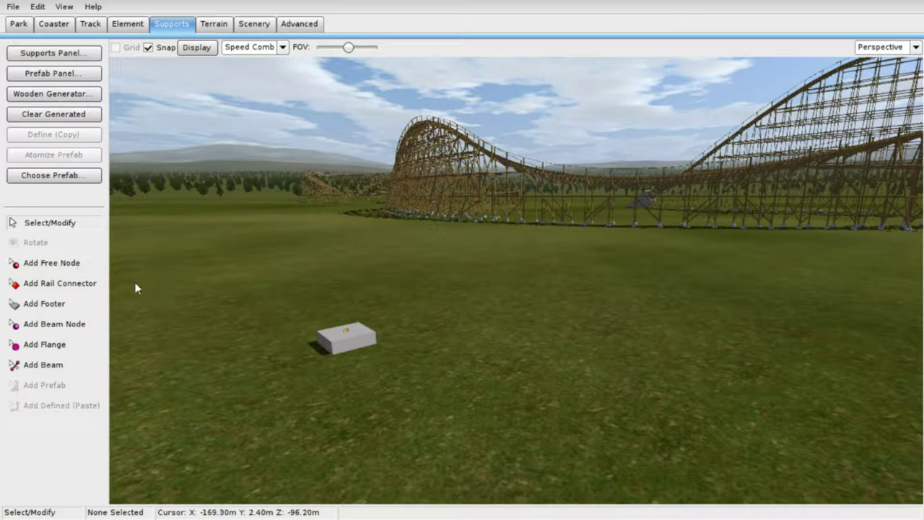
left_click(347, 334)
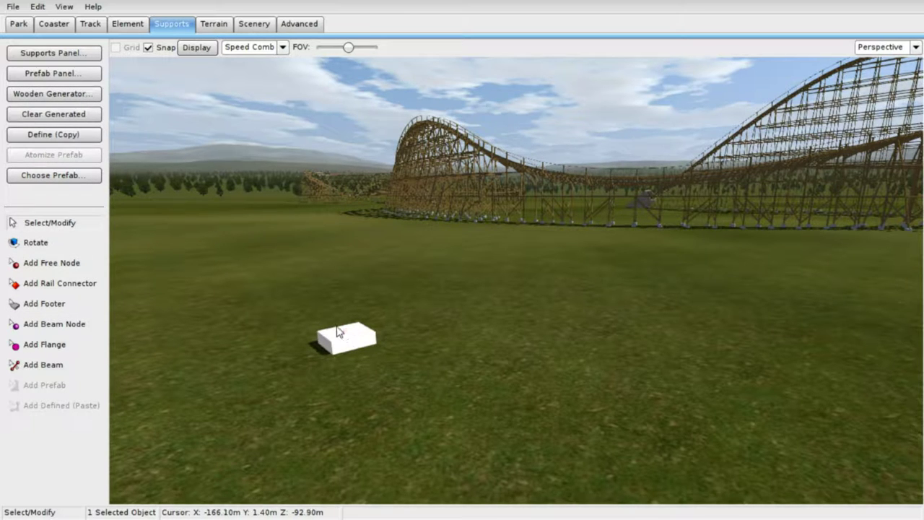
left_click(70, 265)
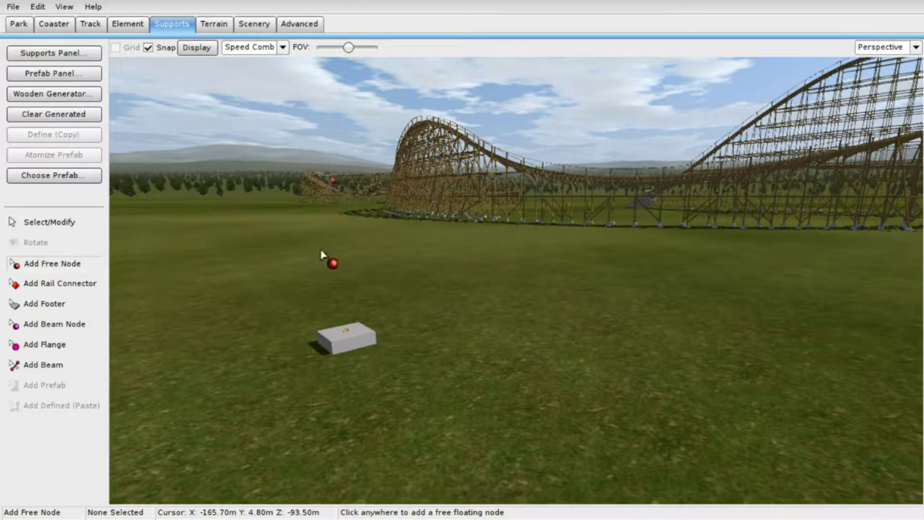
right_click_drag(322, 267, 217, 269)
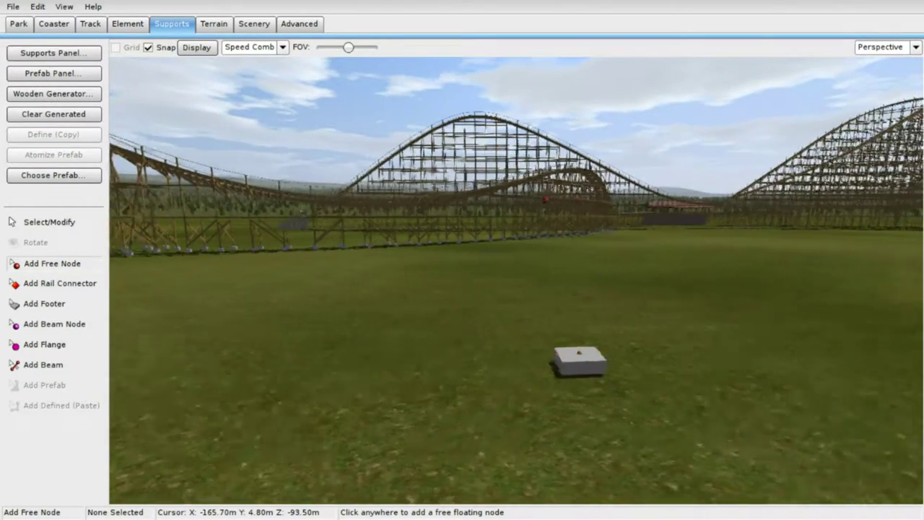
left_click(43, 220)
right_click_drag(284, 296, 650, 297)
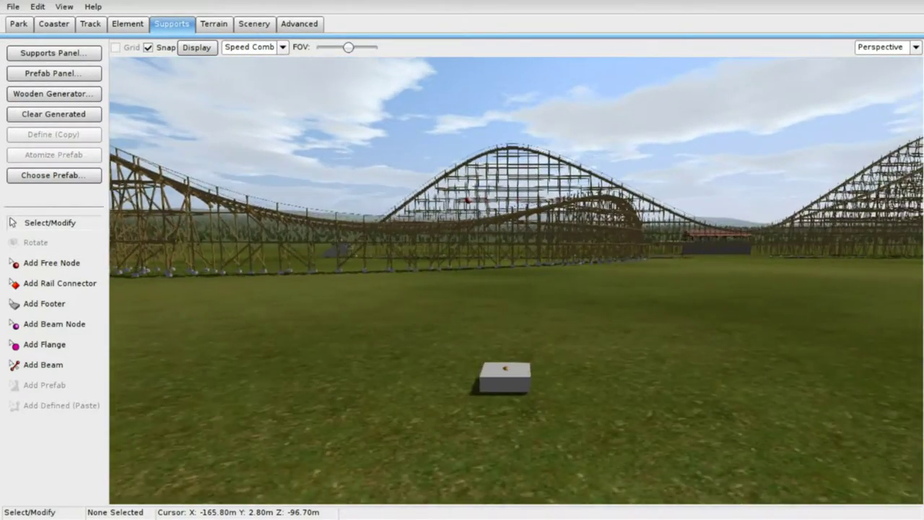
key("w")
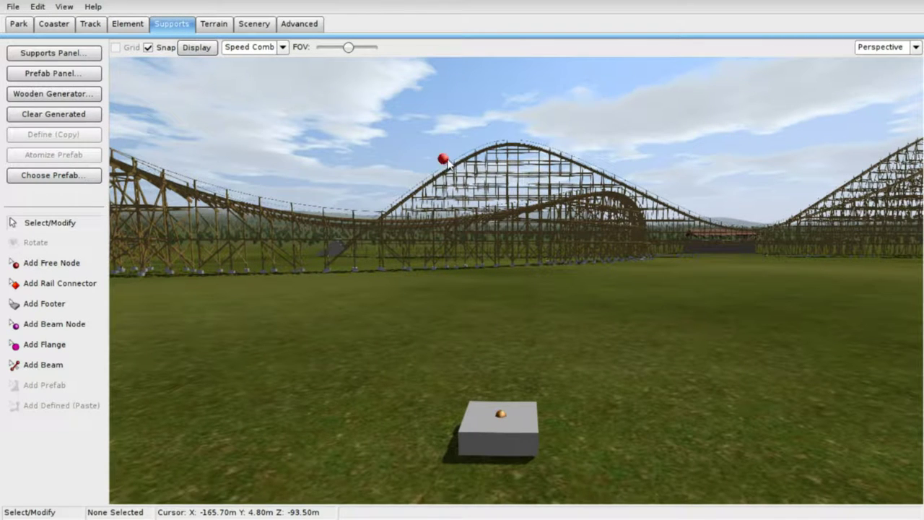
Step: Move the free node high above the footer and frame both in view
left_click_drag(448, 161, 514, 172)
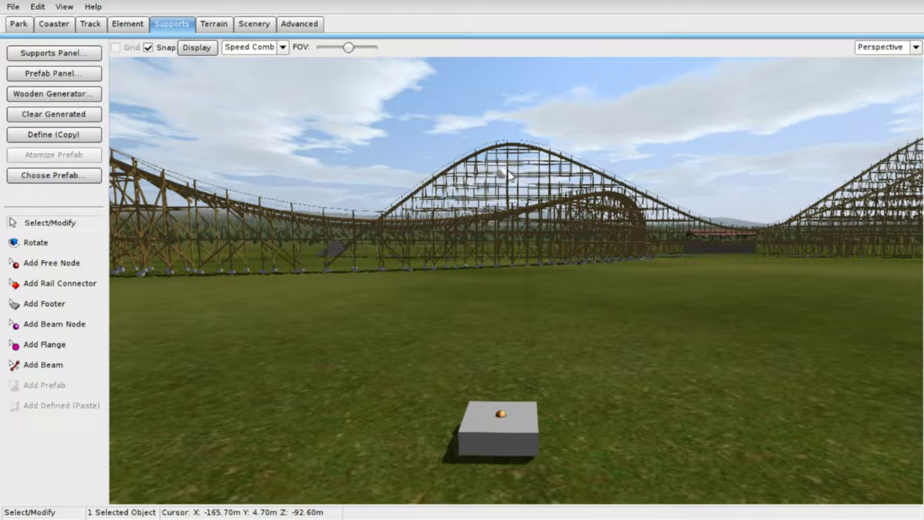
right_click_drag(418, 368, 289, 360)
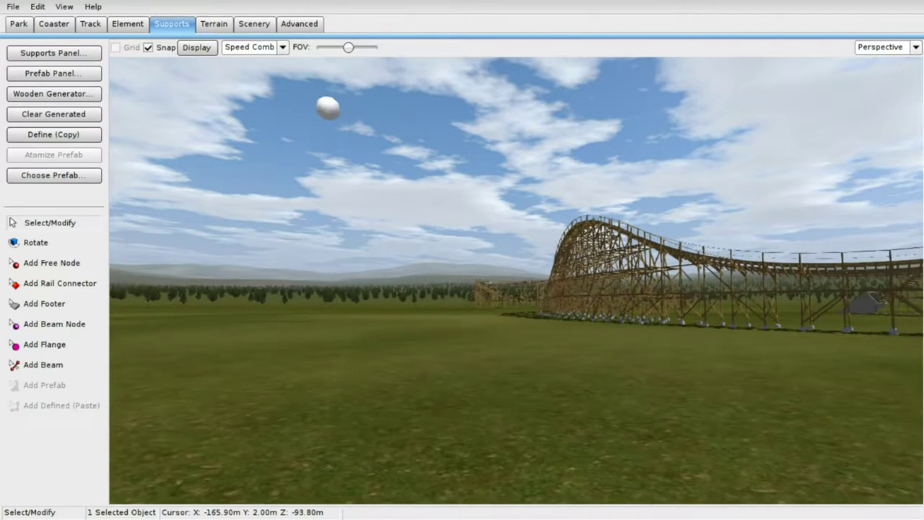
mouse_move(456, 226)
right_mouse_down()
mouse_move(603, 204)
mouse_move(421, 367)
right_mouse_up()
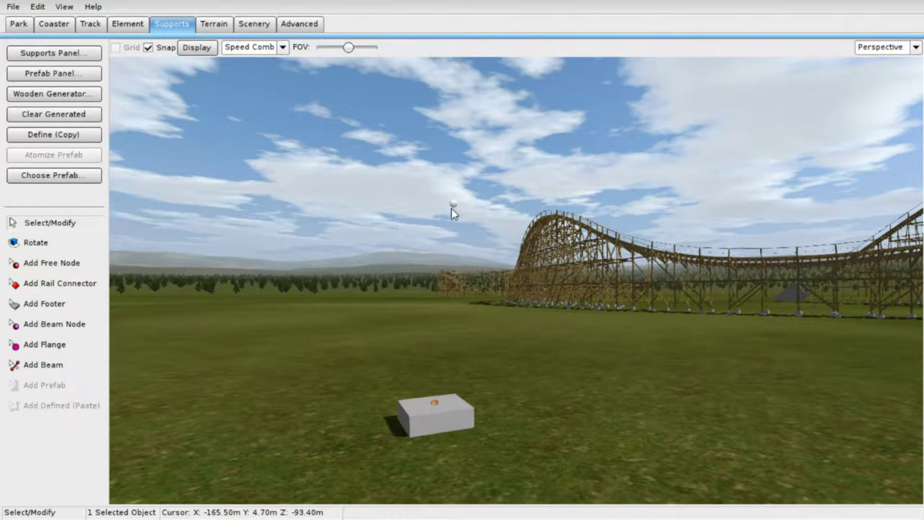
mouse_move(451, 208)
right_mouse_down()
mouse_move(303, 210)
mouse_move(447, 245)
right_mouse_up()
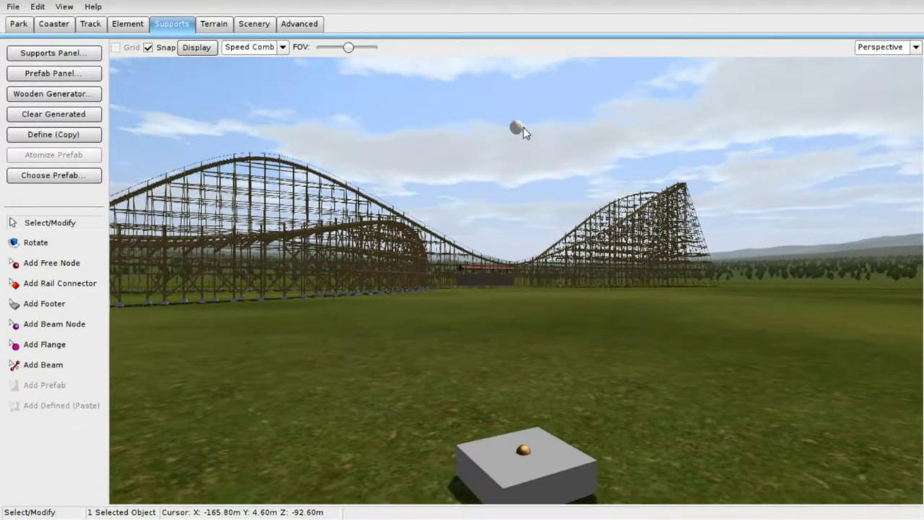
mouse_move(533, 127)
right_mouse_down()
mouse_move(650, 188)
mouse_move(708, 108)
mouse_move(751, 216)
mouse_move(758, 195)
mouse_move(823, 213)
mouse_move(536, 134)
right_mouse_up()
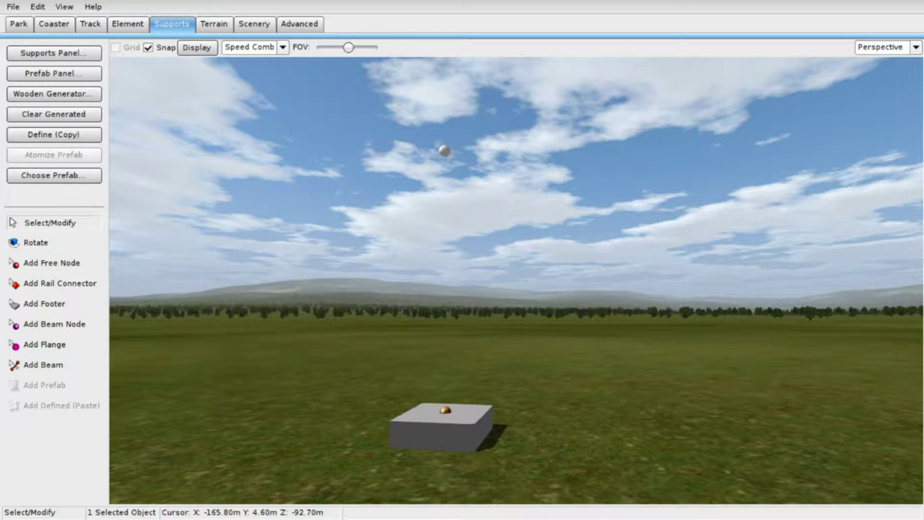
mouse_move(445, 148)
right_mouse_down()
mouse_move(419, 148)
mouse_move(408, 162)
right_mouse_up()
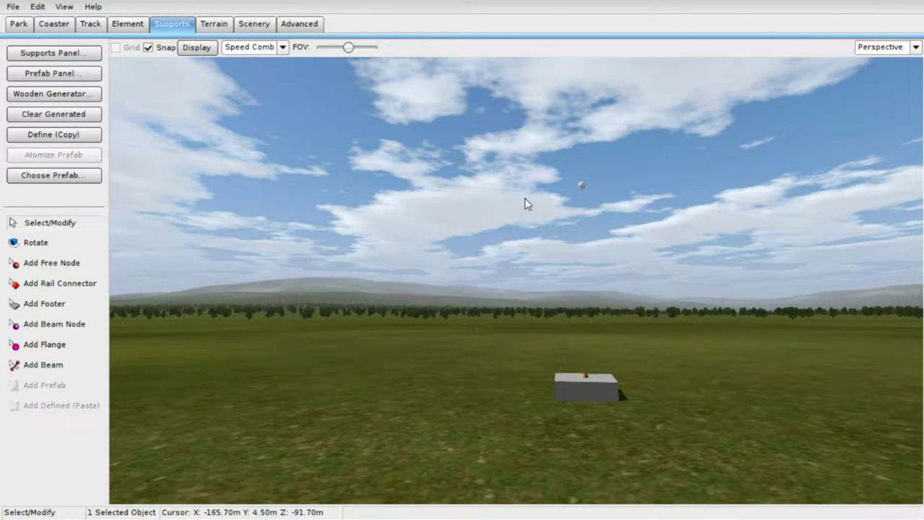
mouse_move(527, 199)
right_mouse_down()
mouse_move(570, 204)
mouse_move(555, 224)
mouse_move(519, 198)
right_mouse_up()
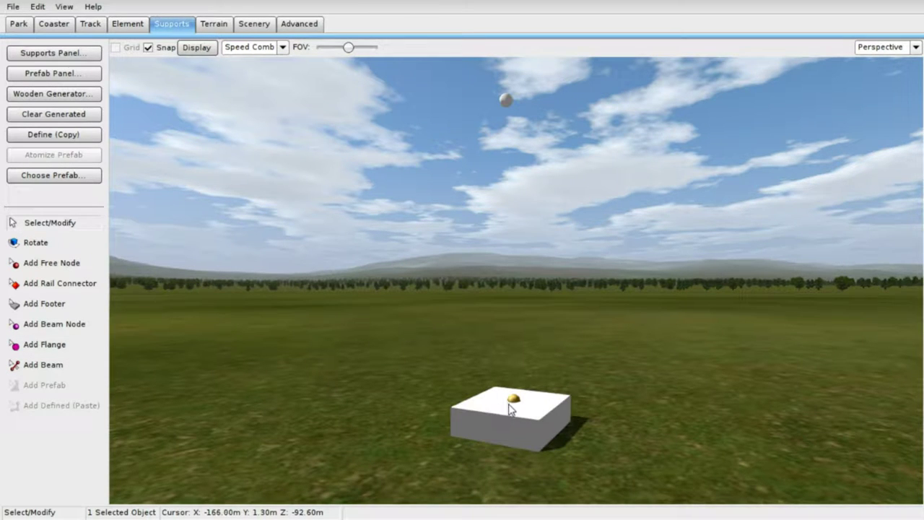
left_click(63, 364)
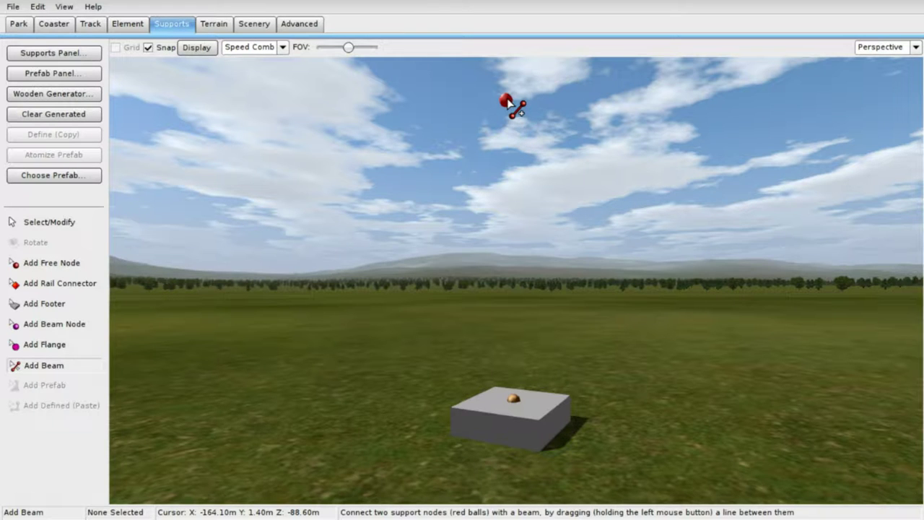
Step: Connect the floating node to the footer with a beam and shift the node until the beam is vertical
left_click_drag(508, 102, 513, 398)
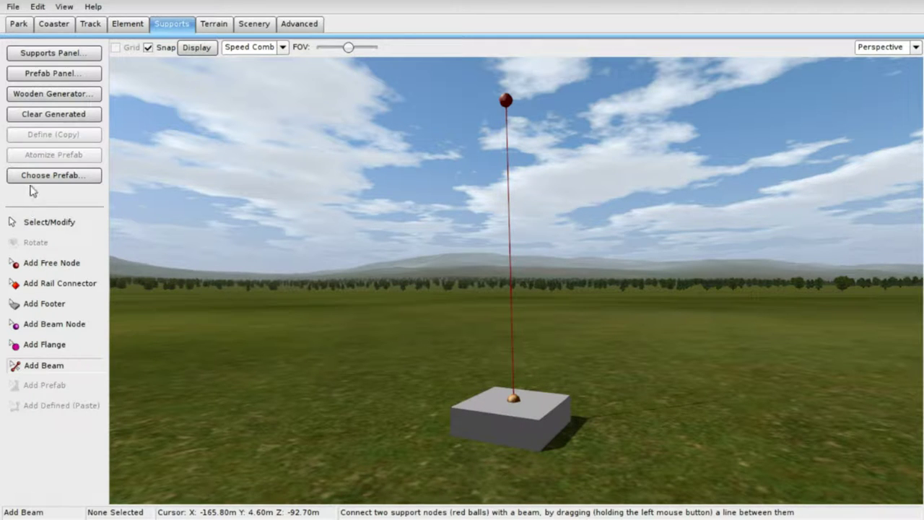
left_click(46, 225)
left_click_drag(505, 102, 511, 101)
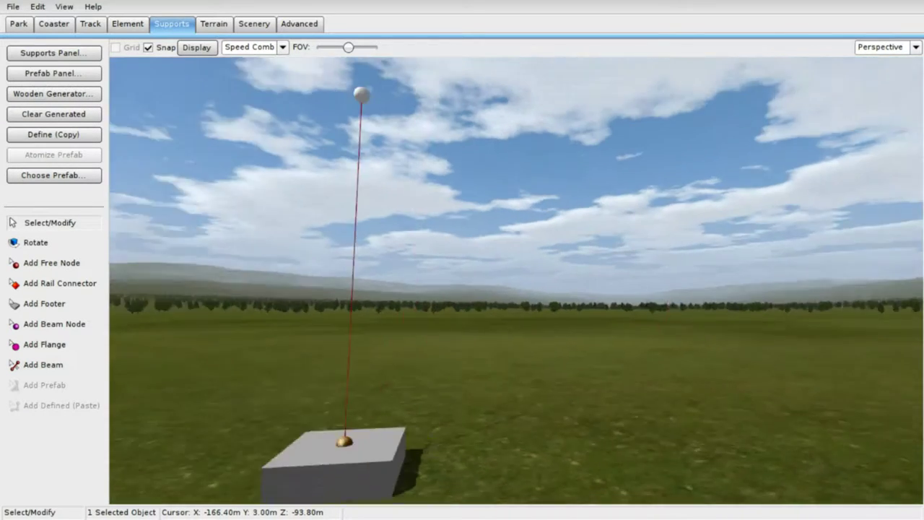
mouse_move(520, 136)
right_mouse_down()
mouse_move(548, 145)
mouse_move(468, 418)
right_mouse_up()
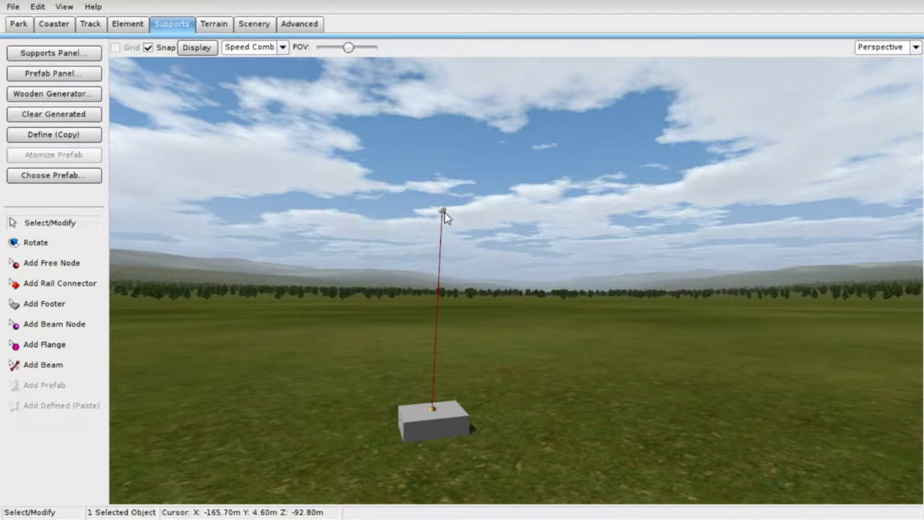
left_click_drag(443, 212, 431, 213)
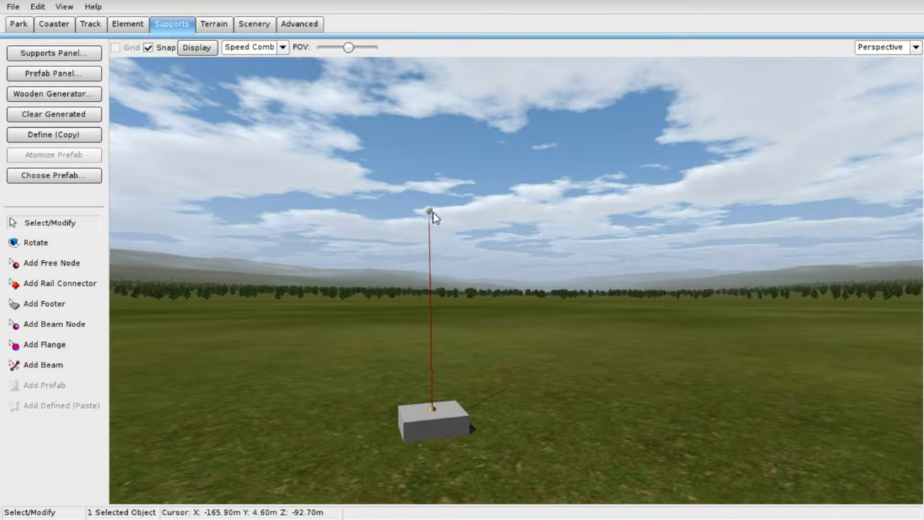
left_click_drag(432, 211, 436, 213)
Step: Freeze the steal 1 coaster and orbit around the resulting white pillar
left_click(93, 57)
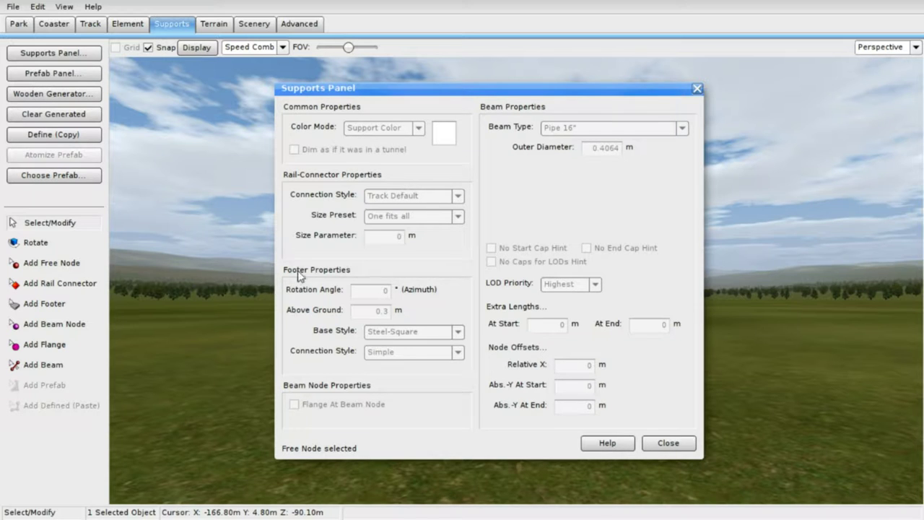
left_click(695, 89)
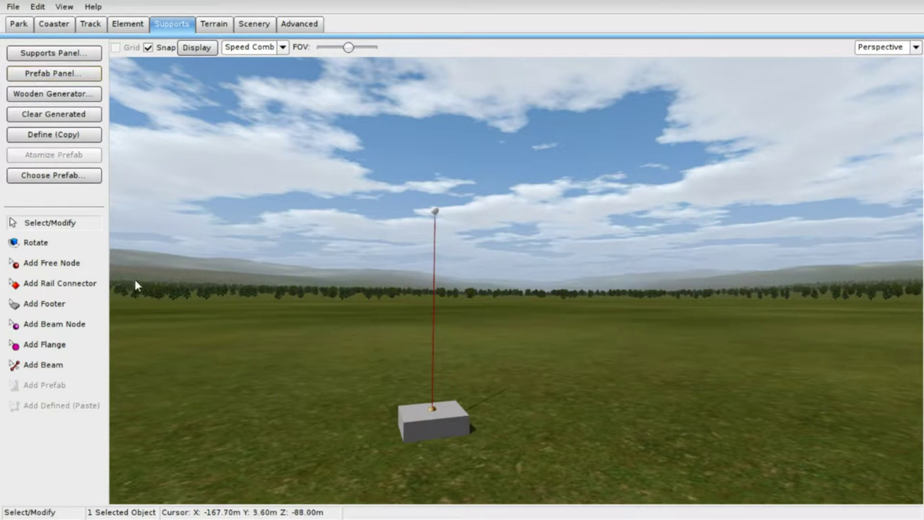
left_click(90, 24)
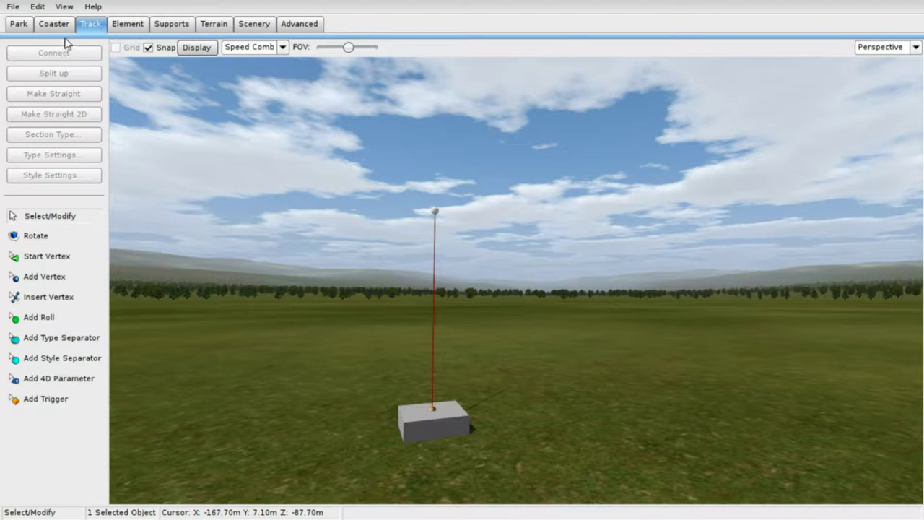
left_click(54, 24)
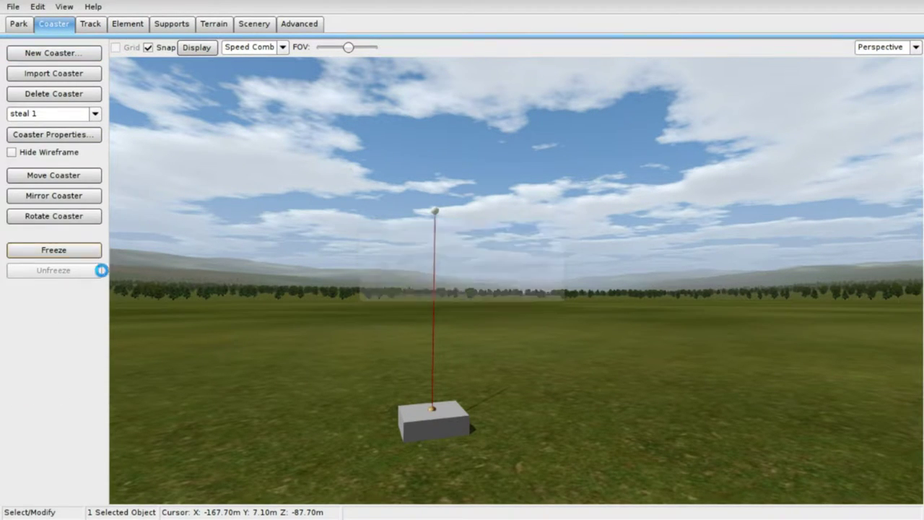
left_click(53, 249)
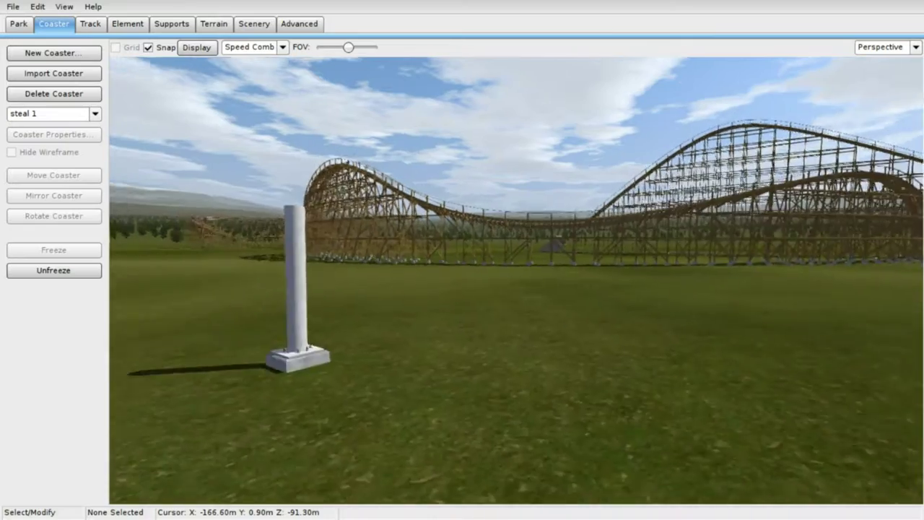
mouse_move(516, 281)
right_mouse_down()
mouse_move(516, 238)
mouse_move(516, 310)
right_mouse_up()
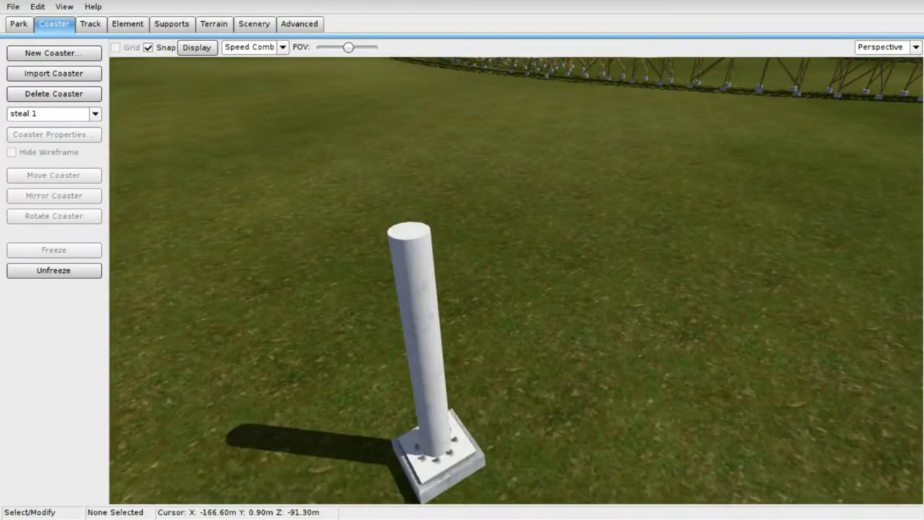
right_click_drag(516, 311, 248, 390)
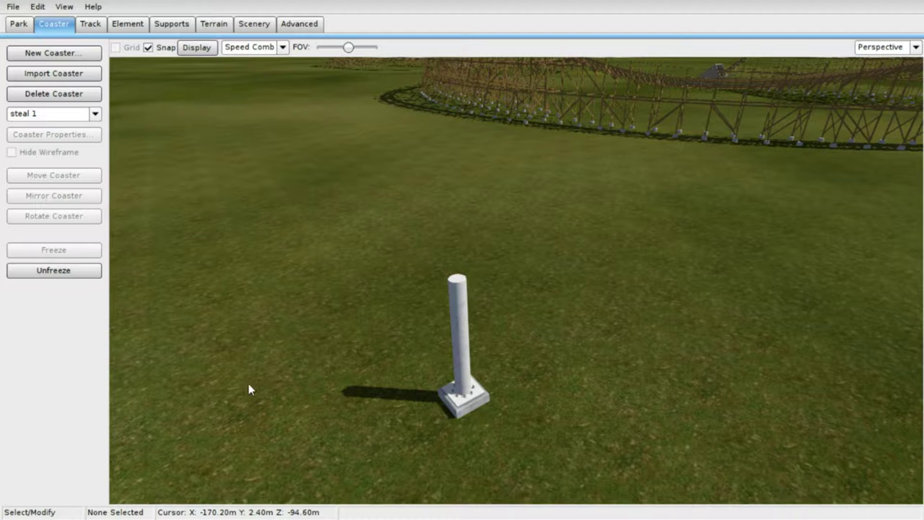
left_click(183, 24)
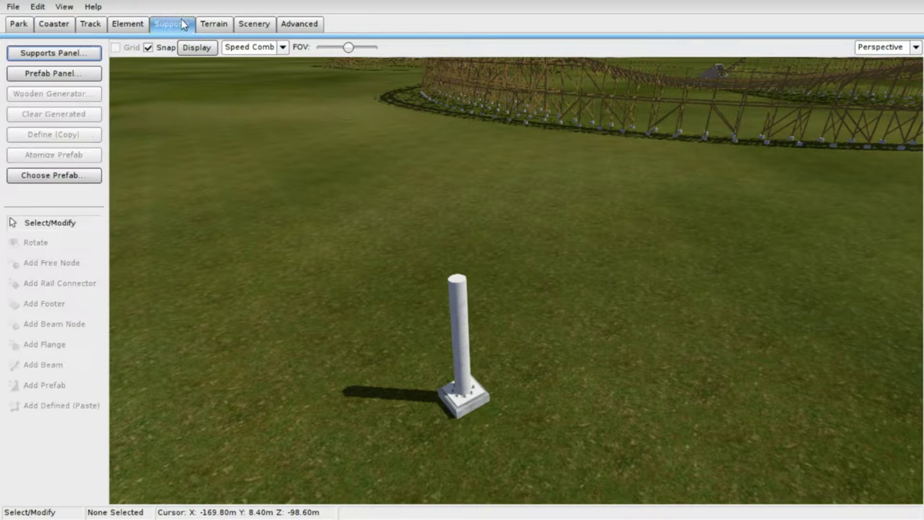
Step: Inspect the rail connector style and color mode options, leaving the support properties unchanged
left_click(85, 58)
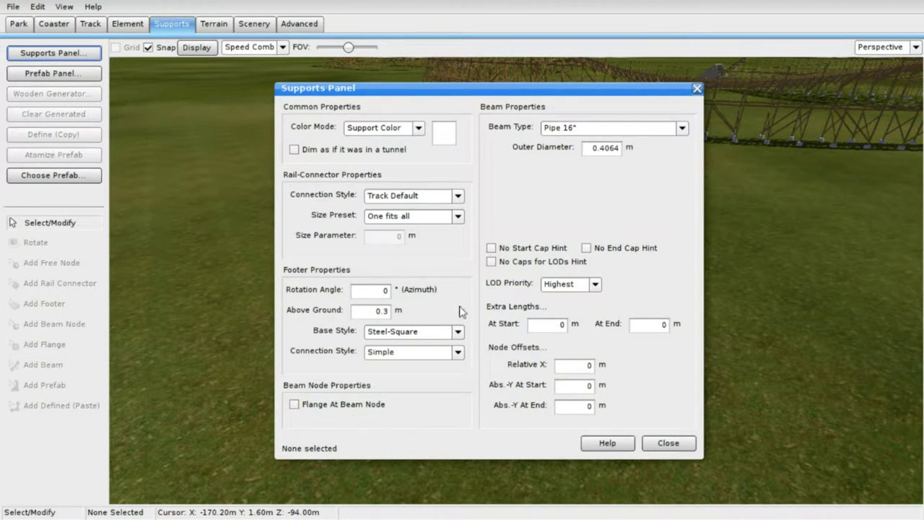
left_click(457, 195)
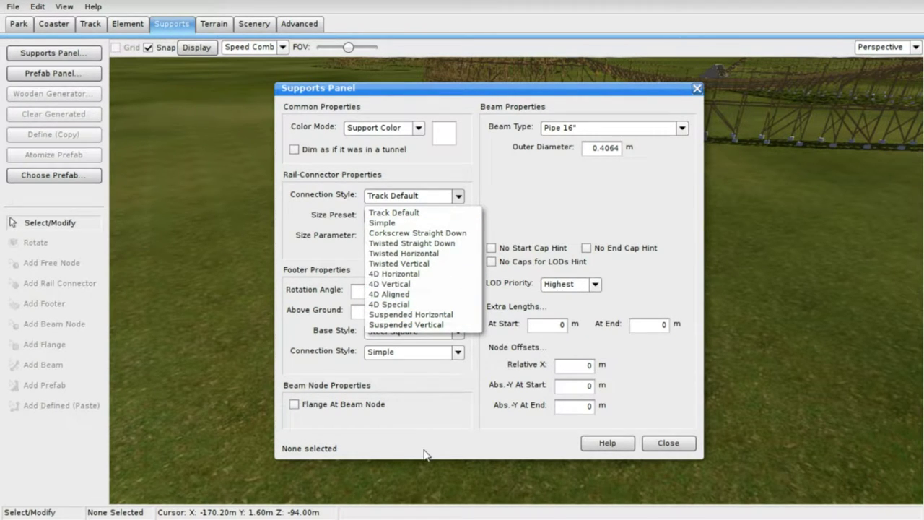
left_click(408, 432)
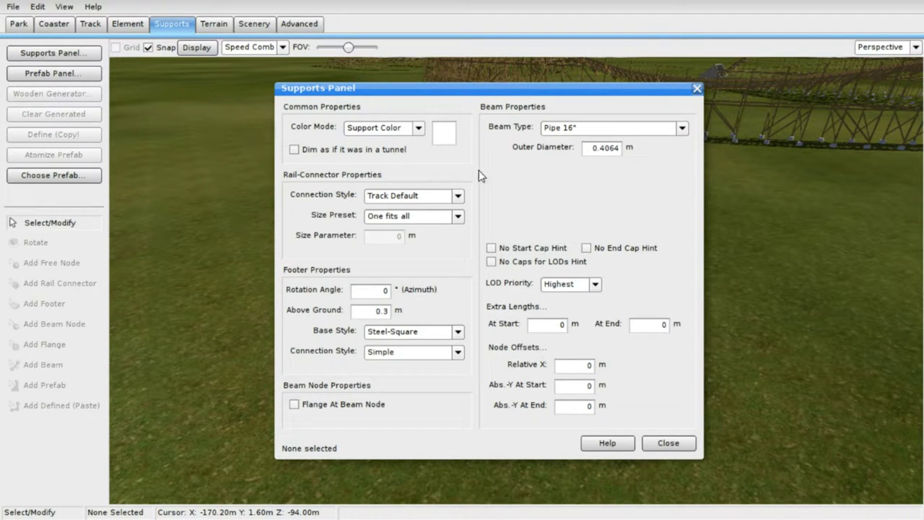
left_click(419, 128)
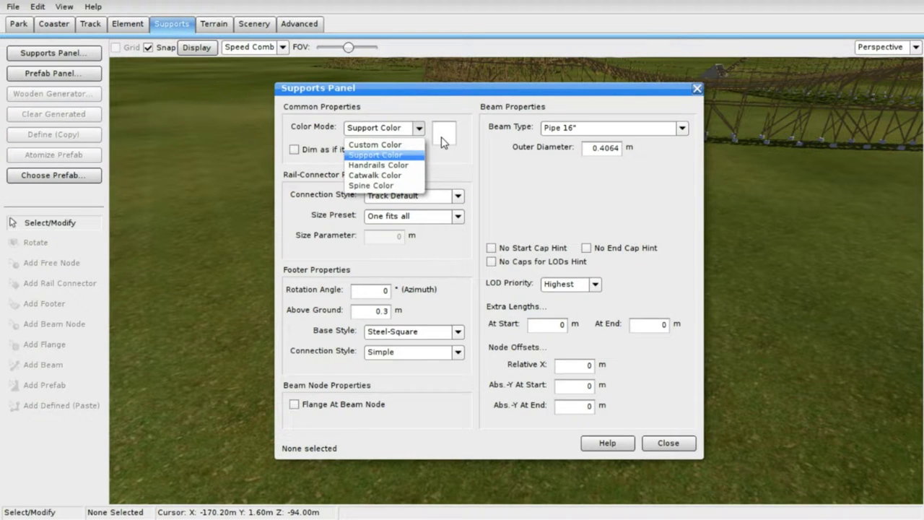
left_click(442, 142)
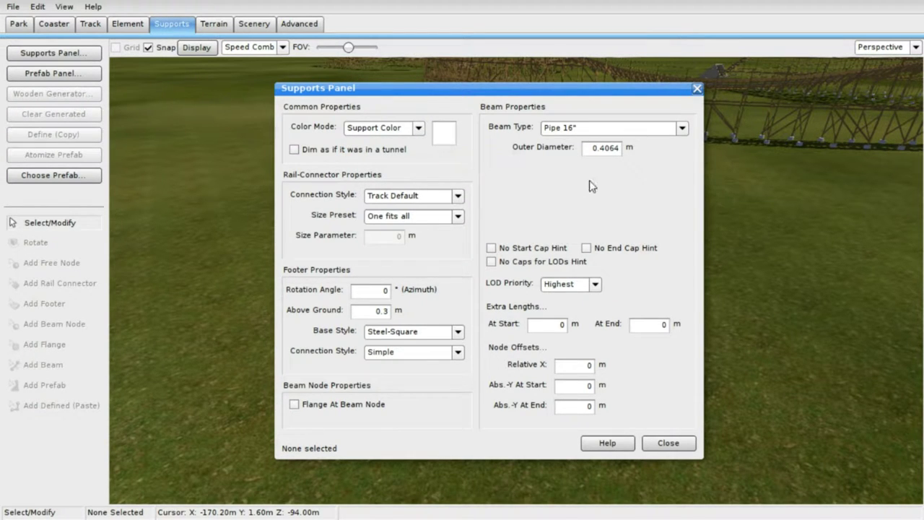
left_click(417, 130)
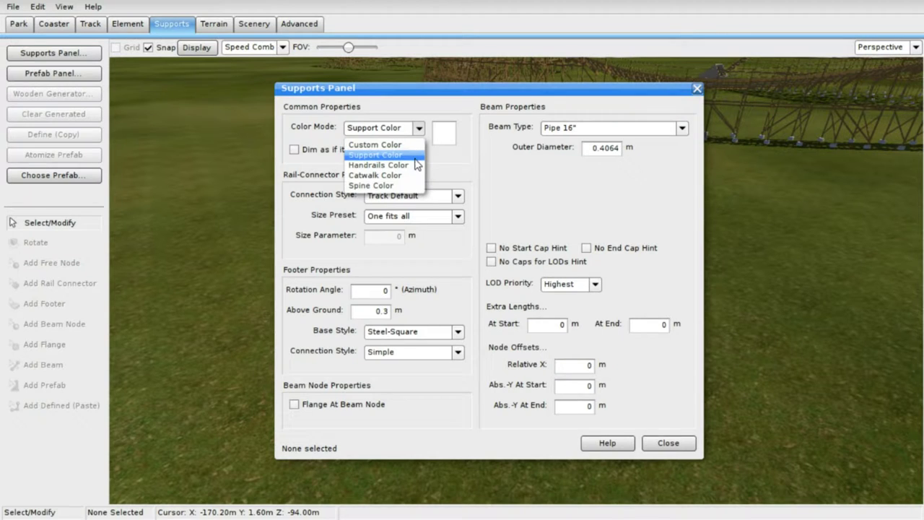
left_click(576, 218)
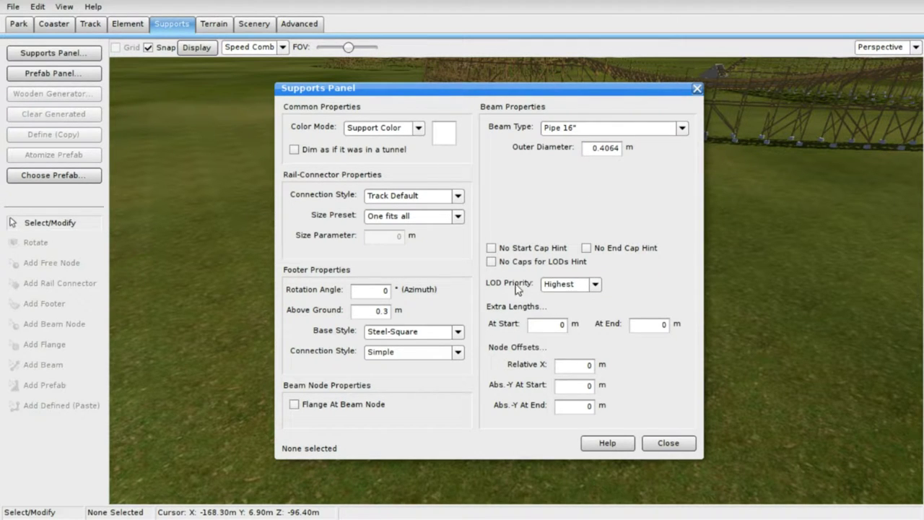
left_click(695, 87)
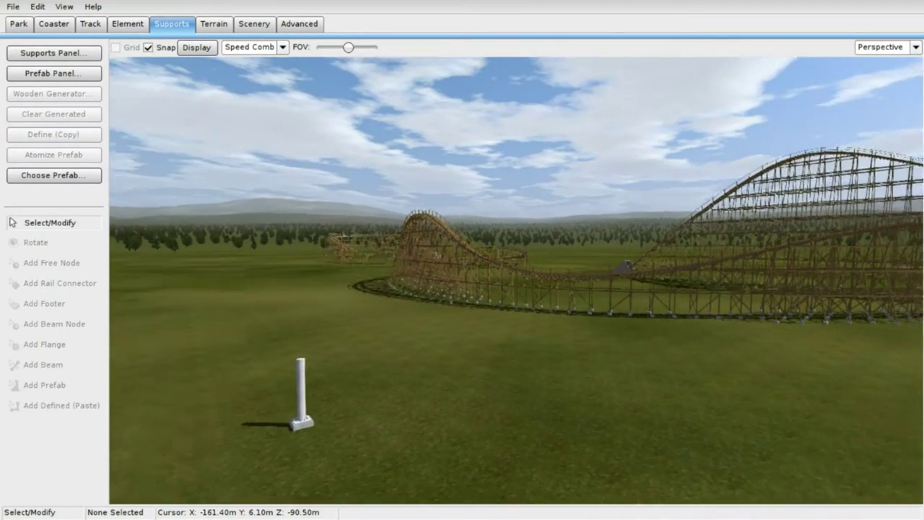
Step: Switch to the Top view and zoom out over the wooden coaster layout
left_click(915, 47)
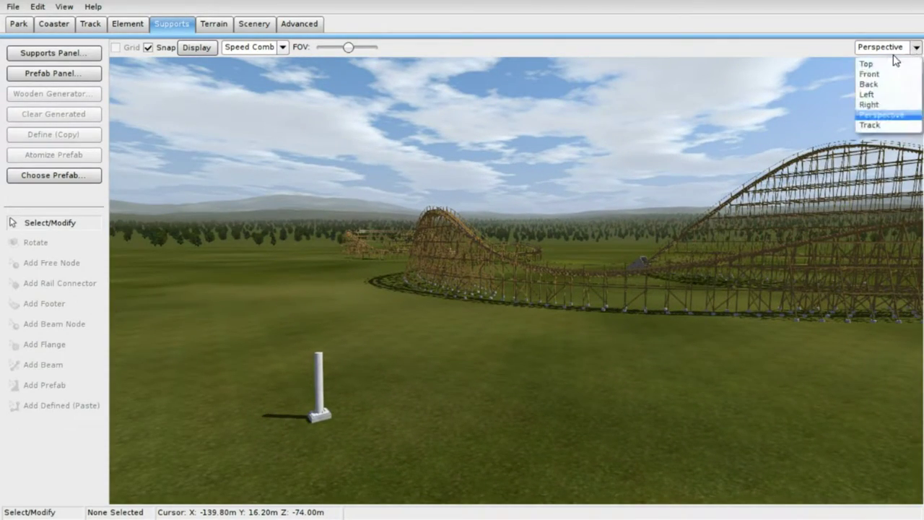
left_click(872, 62)
scroll(707, 229, "down", 5)
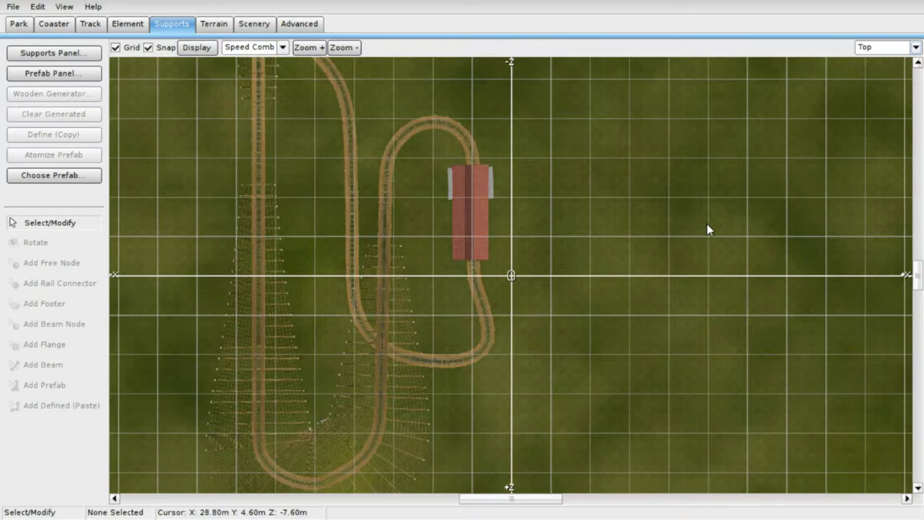
scroll(706, 230, "down", 3)
scroll(706, 230, "down", 2)
scroll(706, 230, "up", 2)
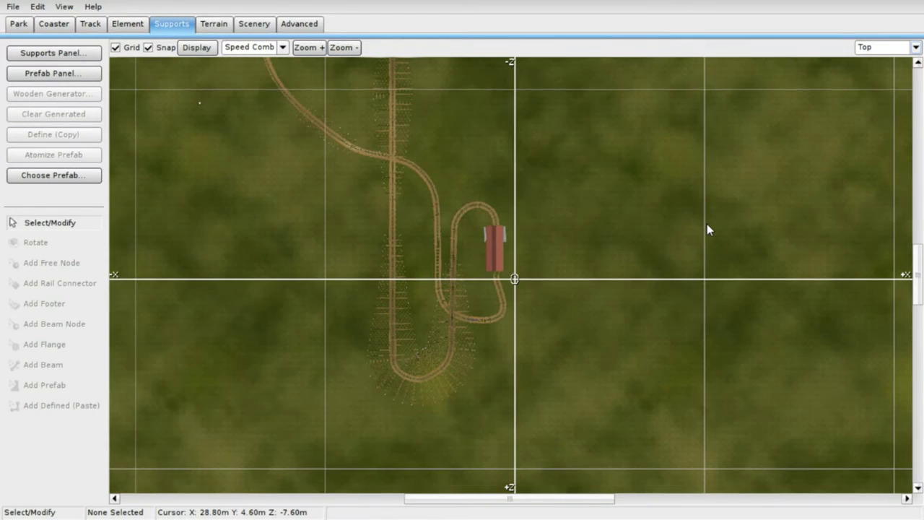
scroll(377, 402, "down", 2)
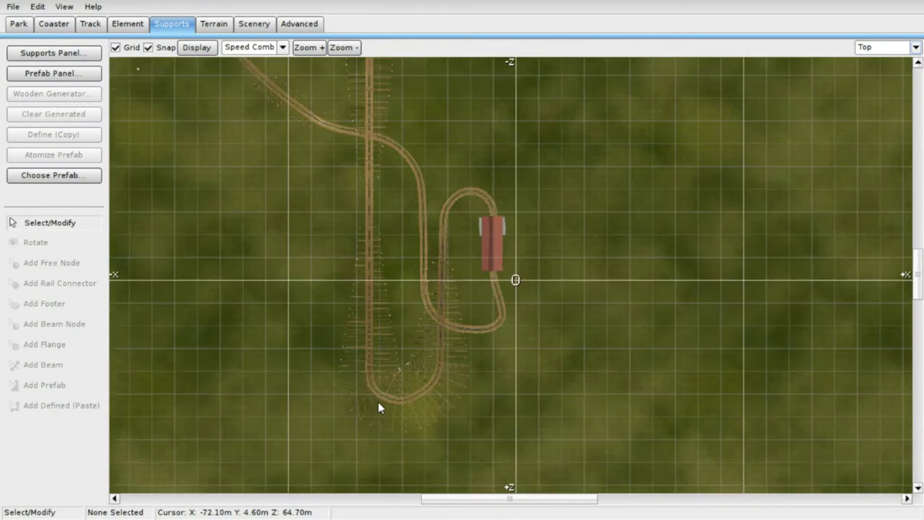
scroll(377, 402, "down", 2)
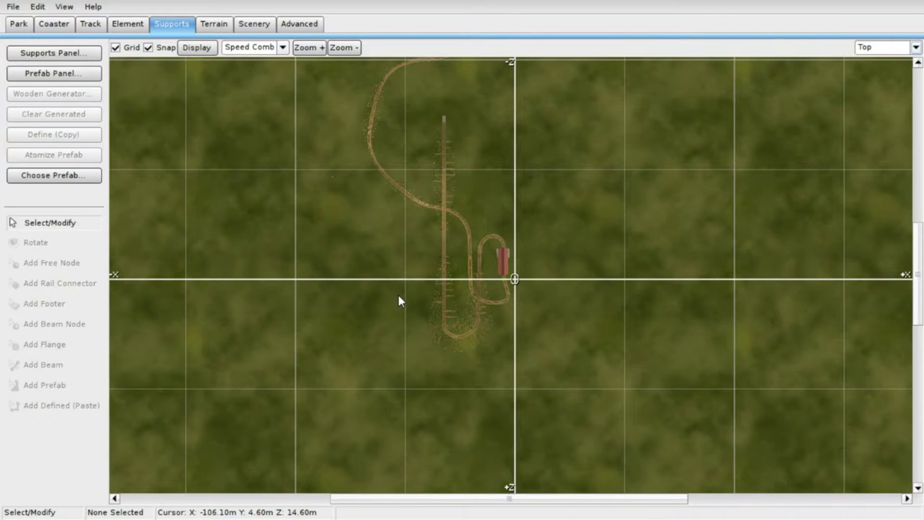
scroll(411, 216, "down", 3)
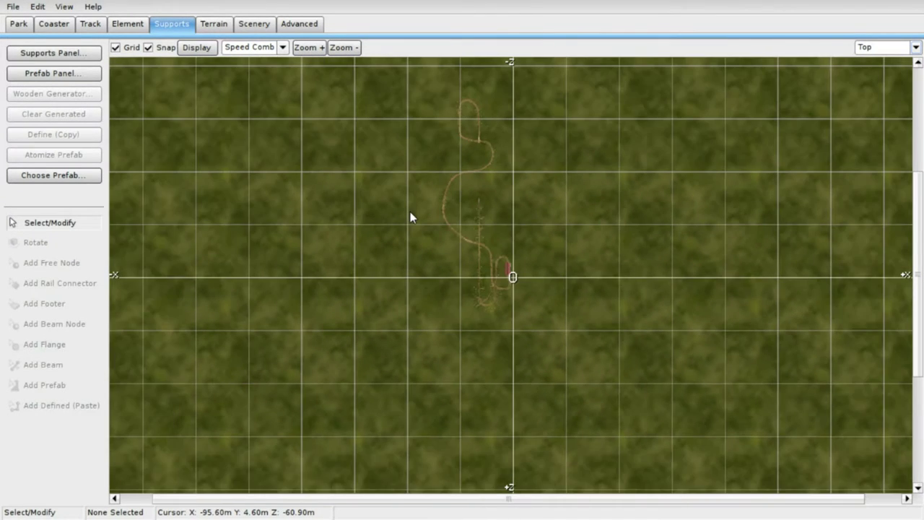
Step: Adjust the zoom, then return to the 3D perspective view
scroll(410, 217, "up", 2)
scroll(410, 212, "up", 2)
scroll(410, 212, "down", 1)
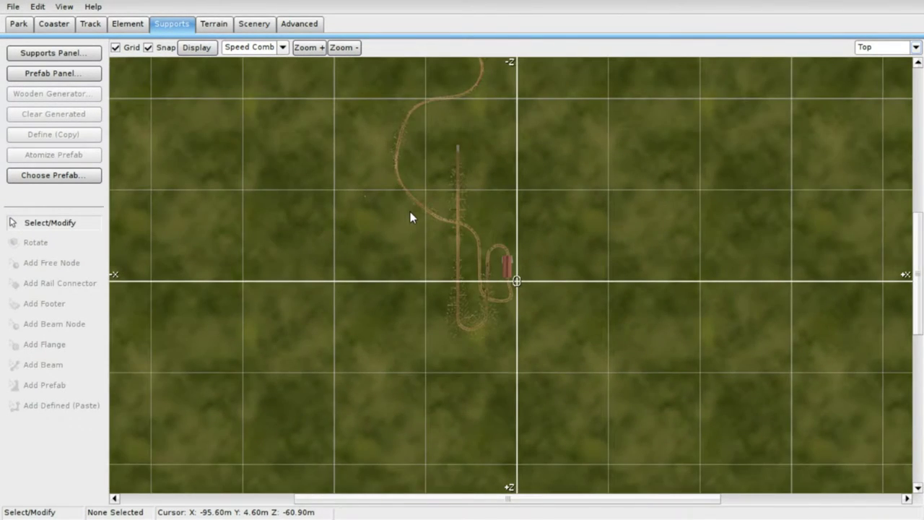
left_click(915, 47)
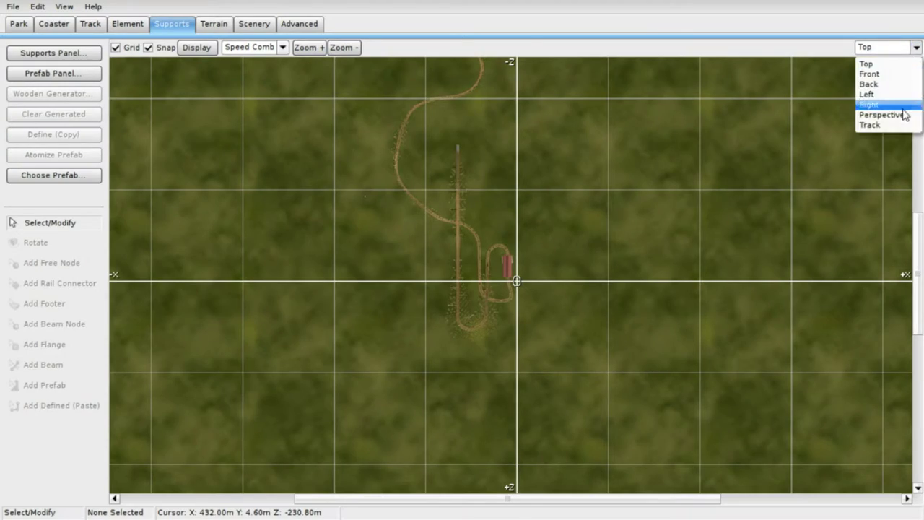
left_click(901, 116)
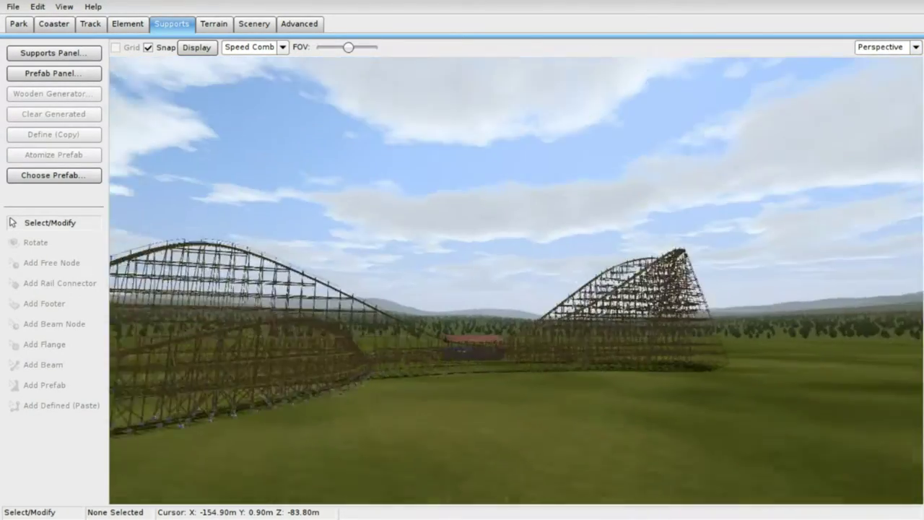